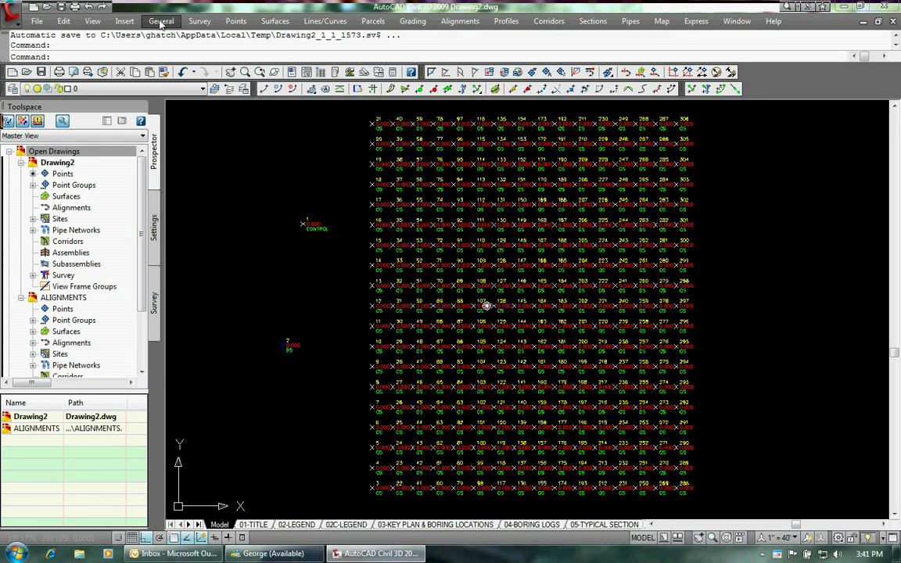
# - Show the Toolbox and expand Reports Manager > Points to list the point reports
pyautogui.click(160, 24)
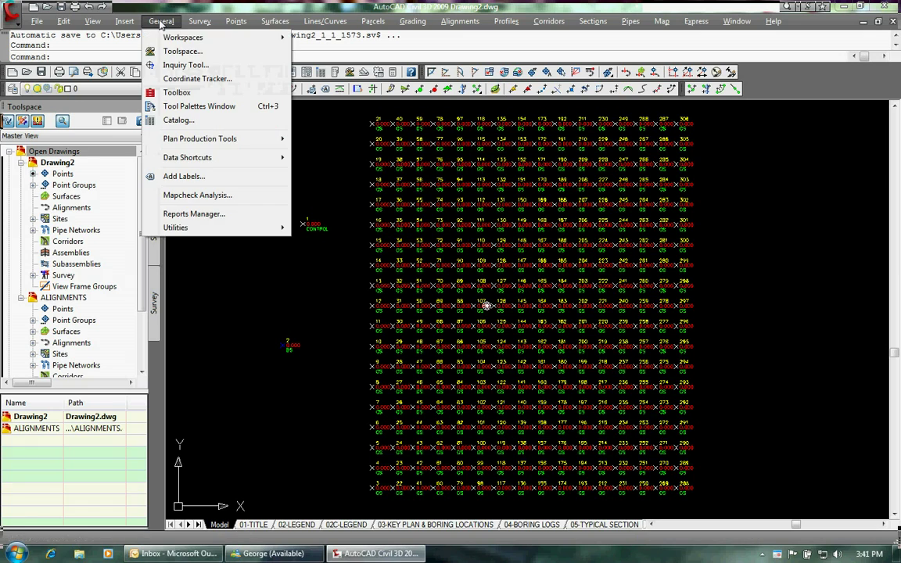
pyautogui.click(177, 92)
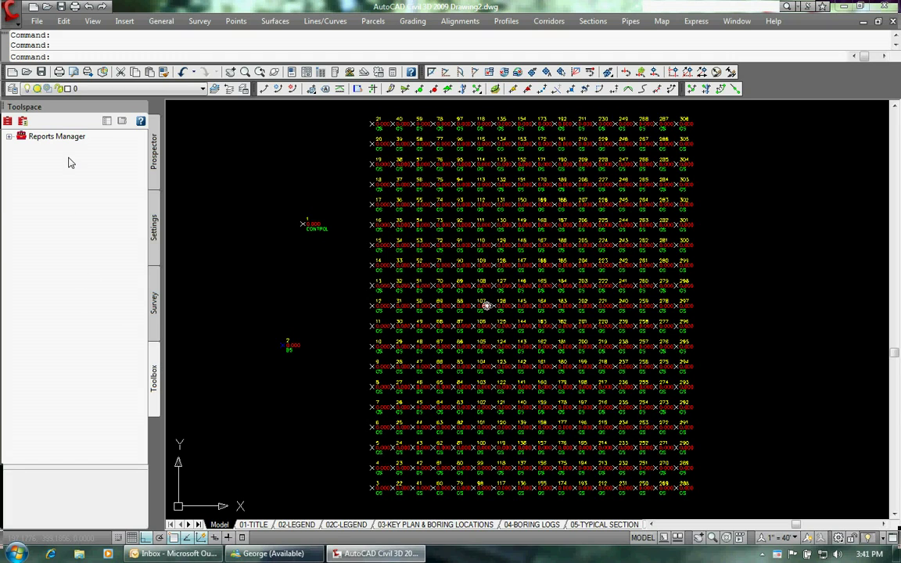
pyautogui.click(8, 136)
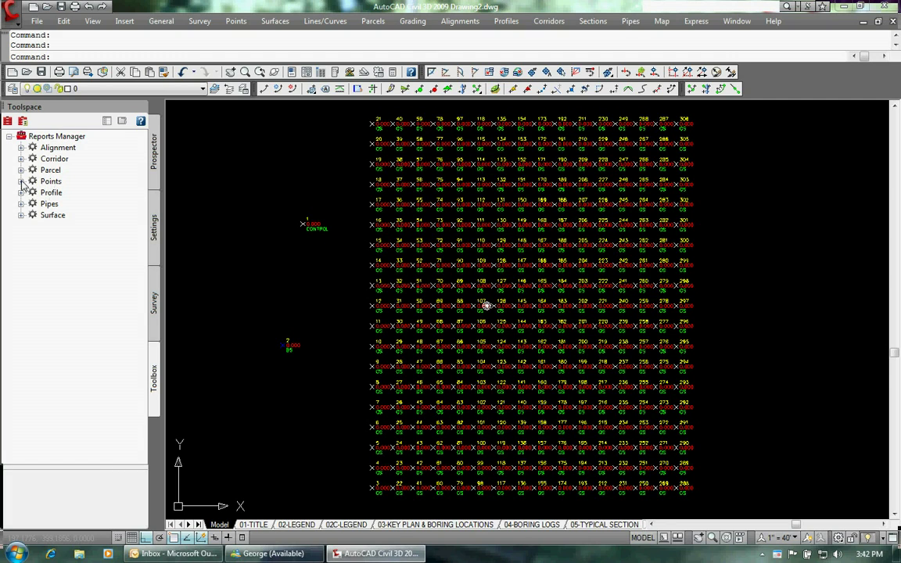
pyautogui.click(20, 182)
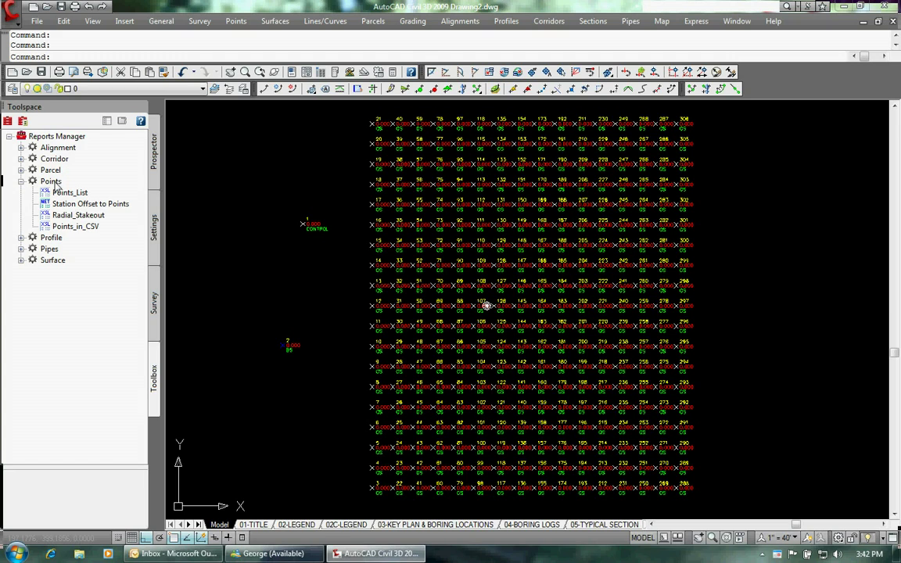
# - Execute the Radial_Stakeout report, exporting all drawing objects to the XML report
pyautogui.click(70, 215)
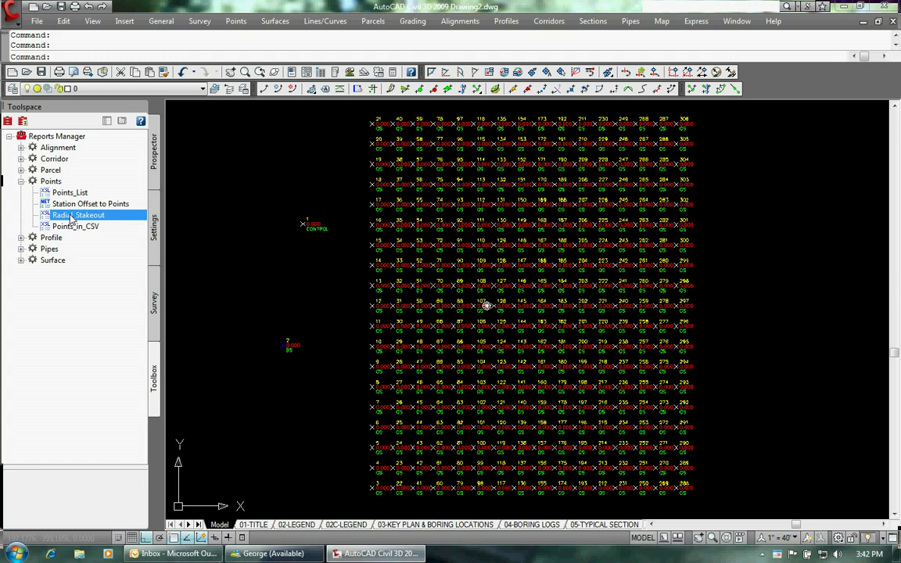
pyautogui.rightClick(70, 219)
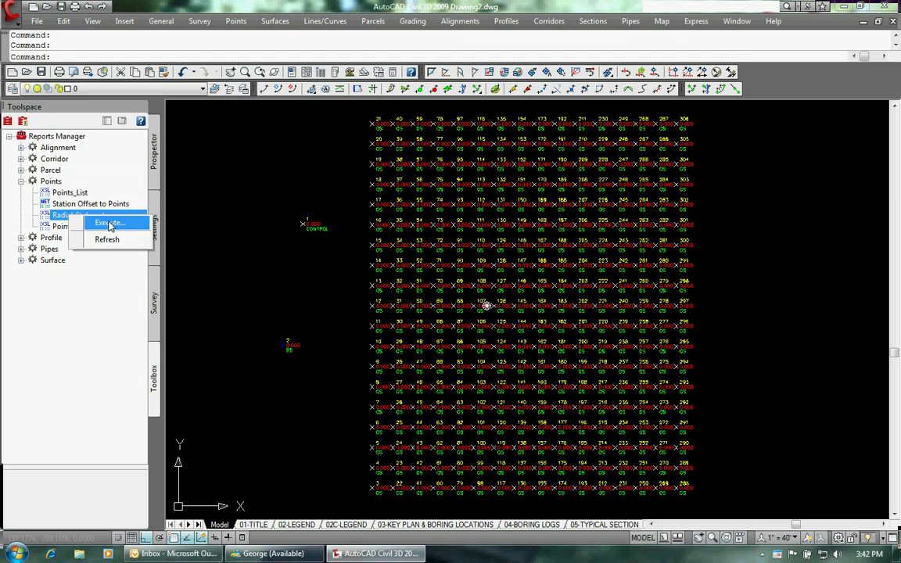
pyautogui.rightClick(68, 217)
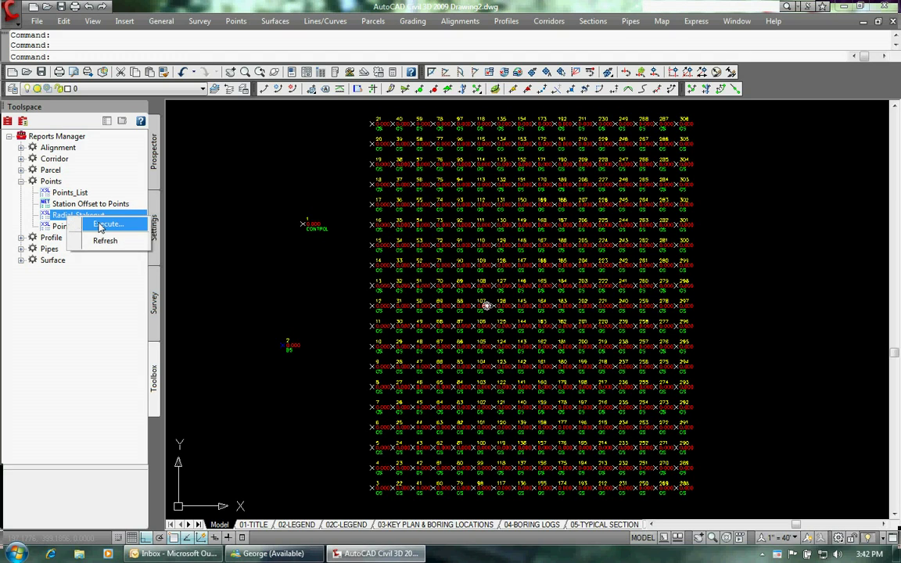
pyautogui.click(100, 225)
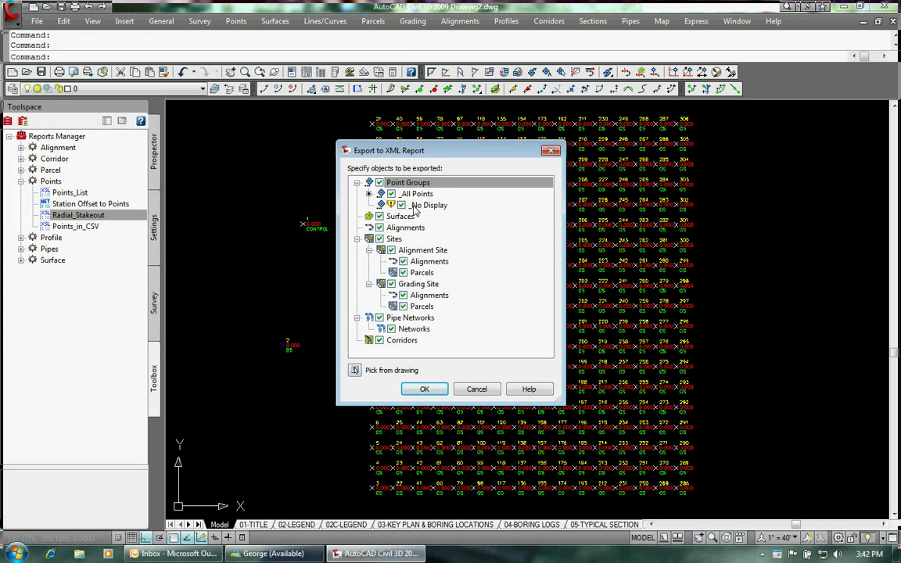
pyautogui.click(424, 388)
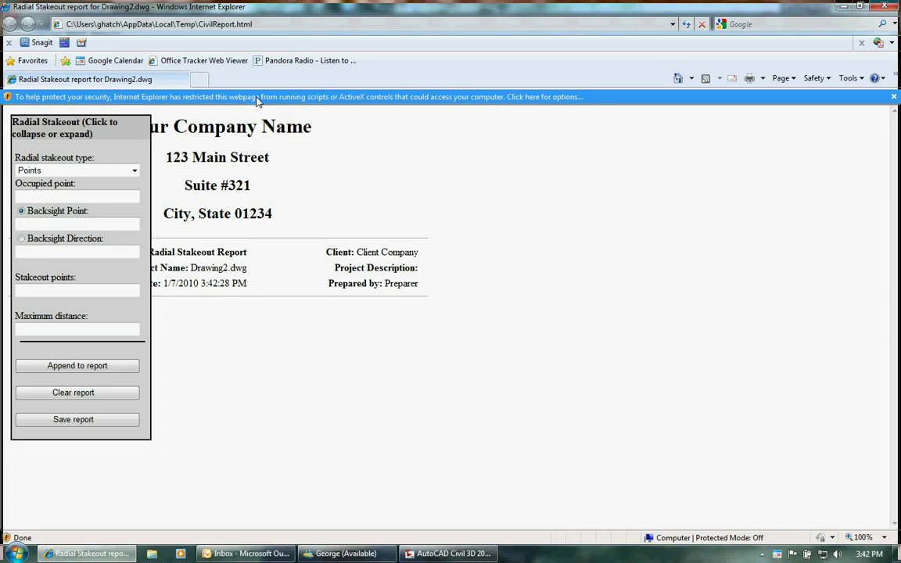
# - Allow the report page's blocked content in Internet Explorer and accept the security warning
pyautogui.click(356, 102)
pyautogui.click(356, 102)
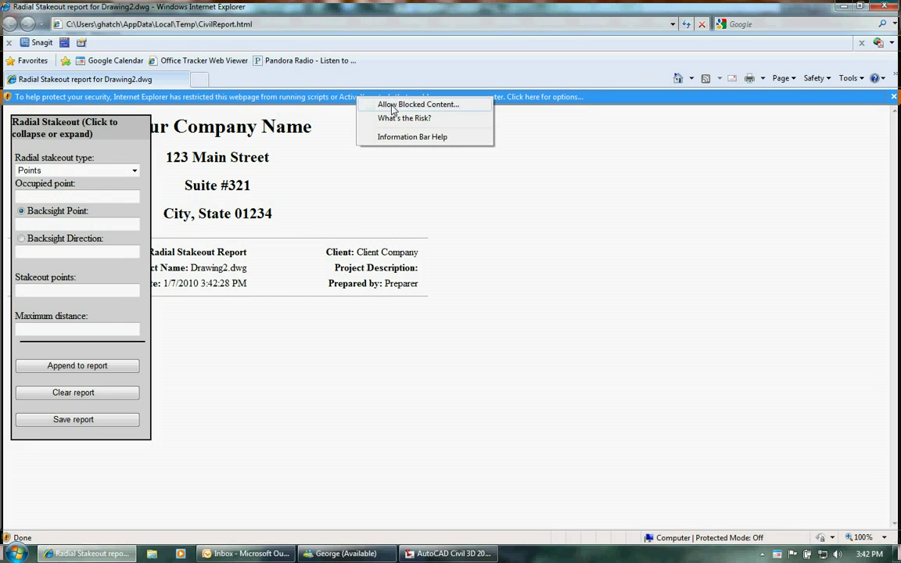
pyautogui.click(394, 107)
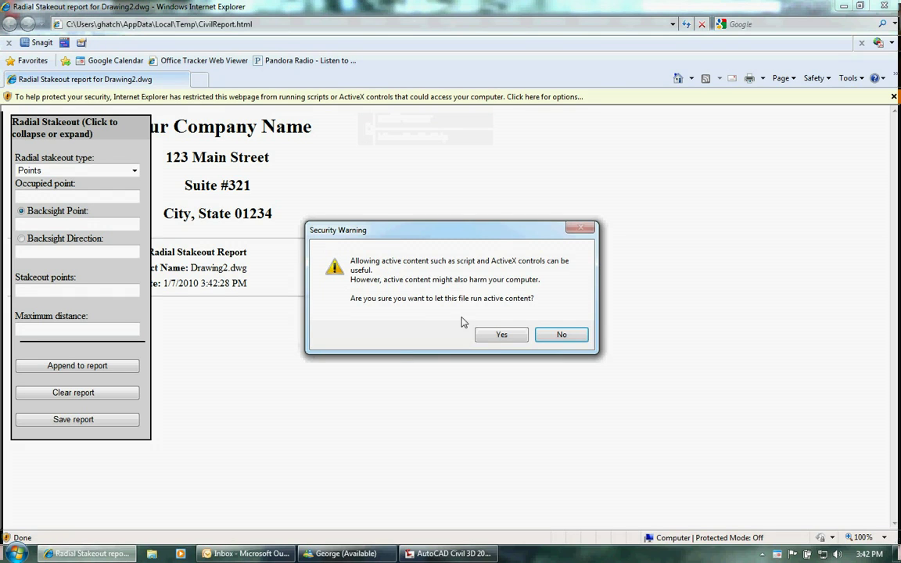
pyautogui.click(502, 336)
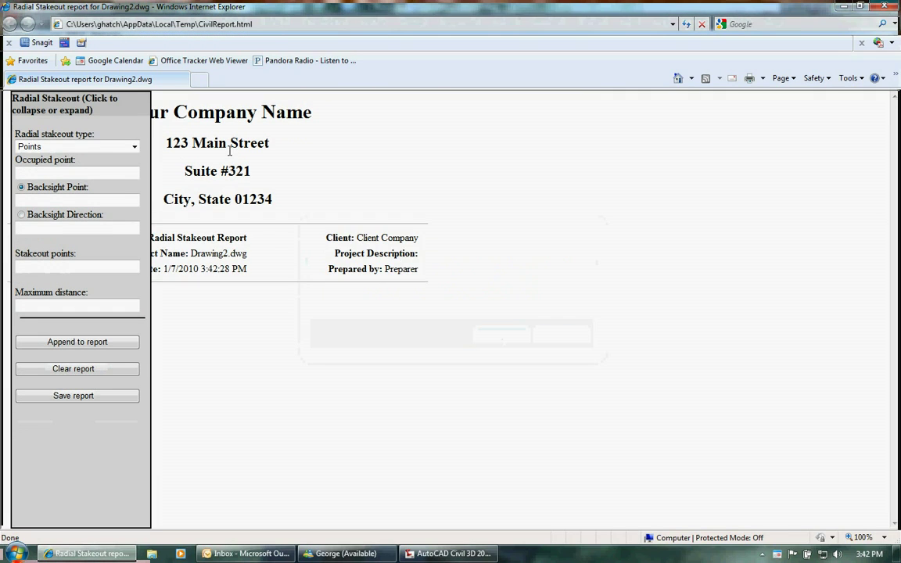
pyautogui.click(47, 171)
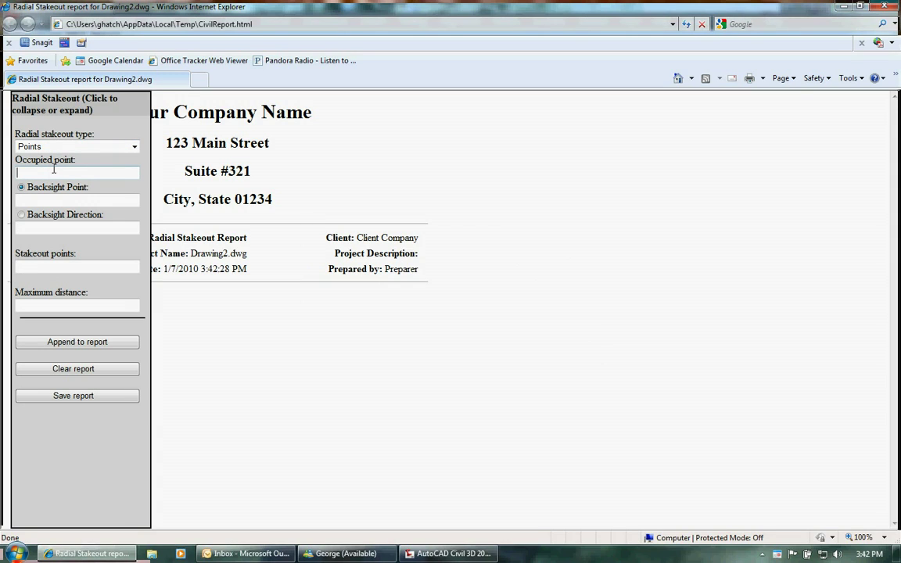
# - Append a stakeout table with occupied point 1 and backsight point 2
pyautogui.write('1')
pyautogui.click(47, 199)
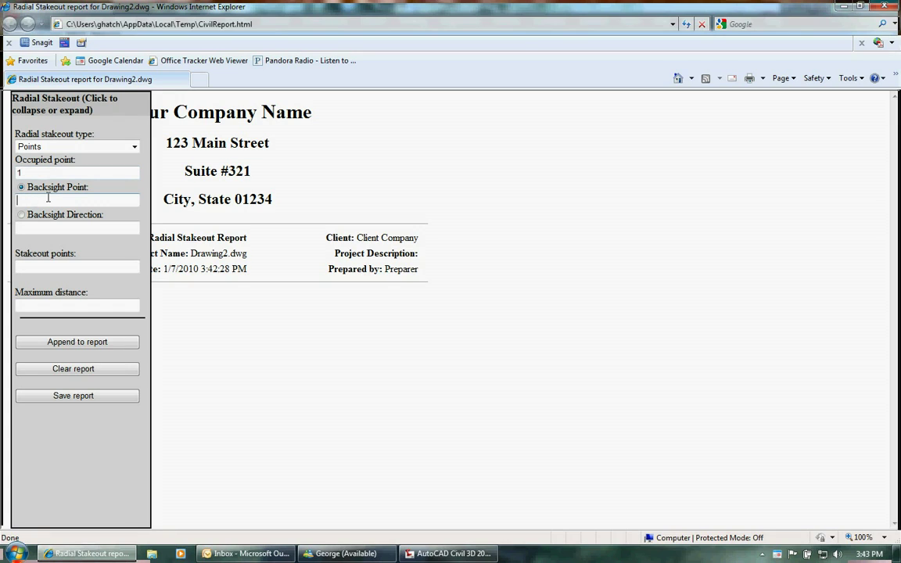
pyautogui.write('2')
pyautogui.click(62, 347)
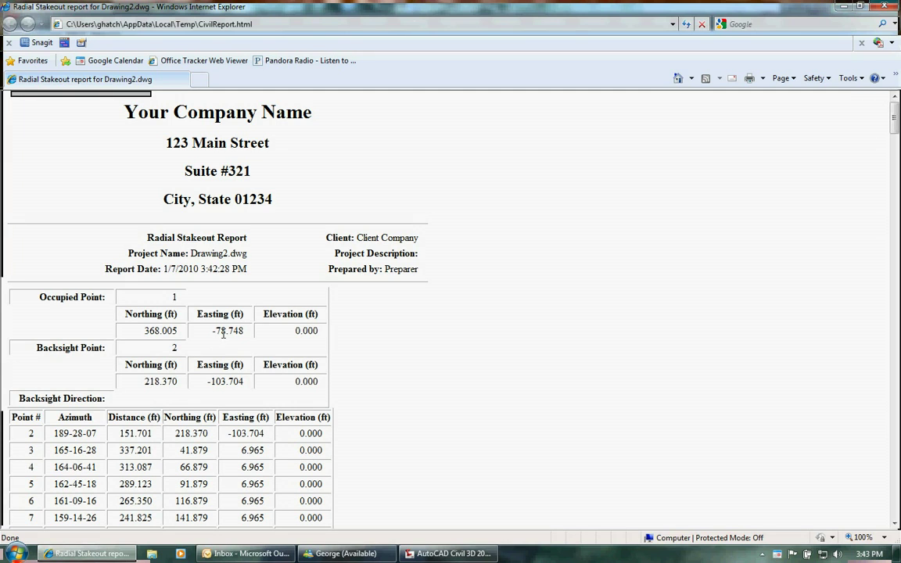
# - Review the DMS azimuths such as 189-28-07, then close the browser report
pyautogui.scroll(-2, 384, 258)
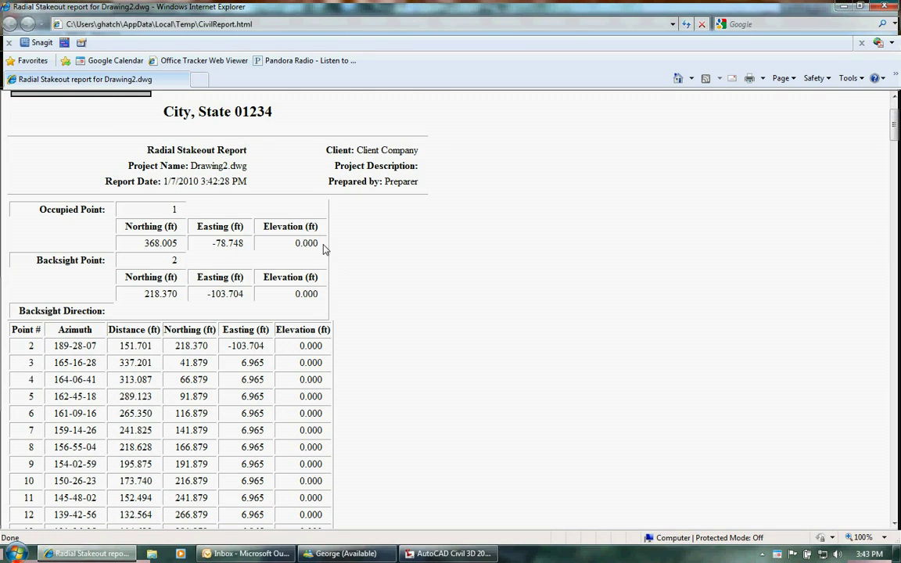
pyautogui.scroll(-2, 291, 220)
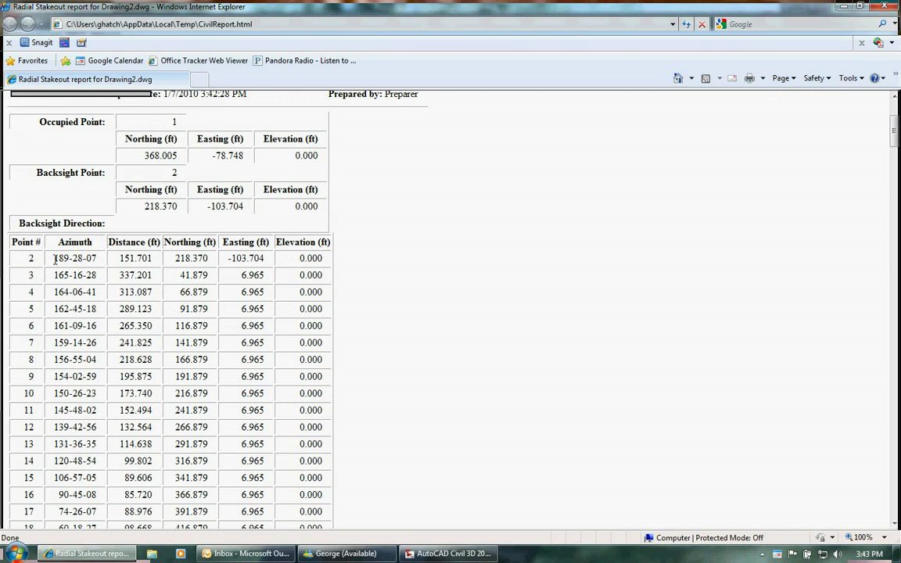
pyautogui.moveTo(55, 257); pyautogui.dragTo(98, 257)
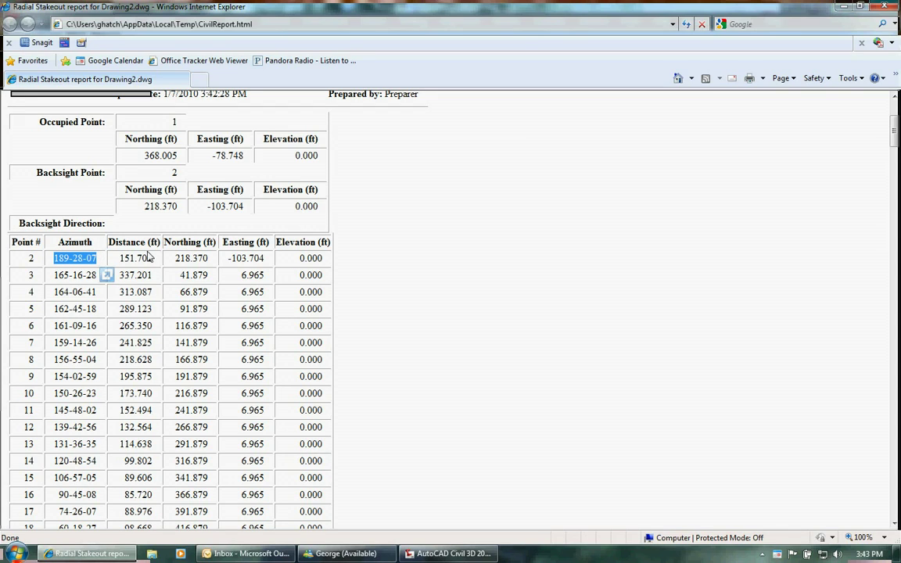
pyautogui.click(112, 250)
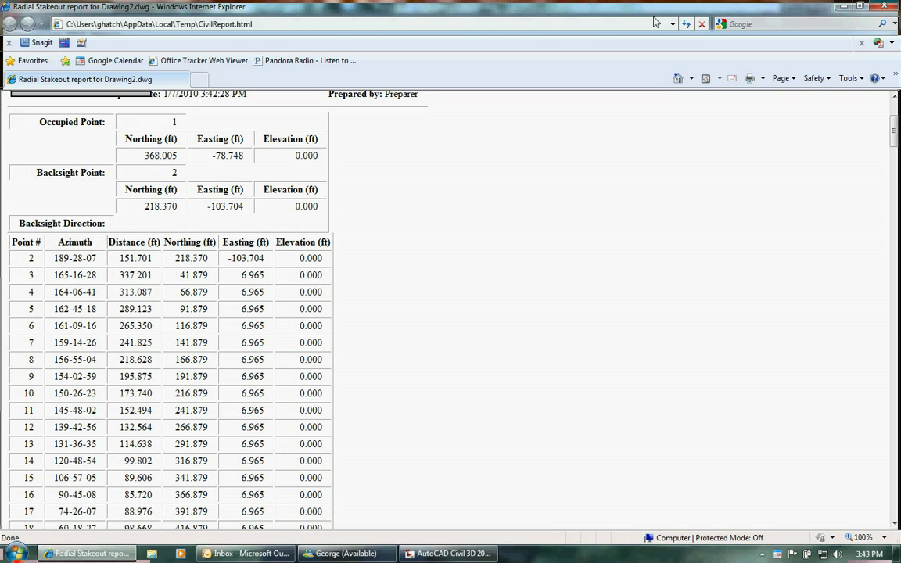
pyautogui.click(882, 6)
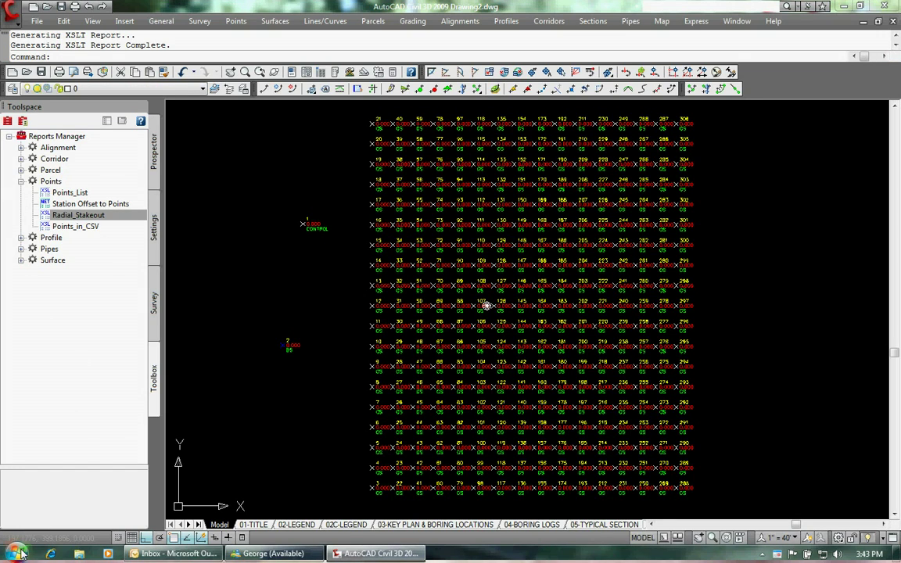
# - Launch Autodesk LandXML Reporting 7 from the Start menu's Autodesk > AutoCAD Civil 3D 2009 group
pyautogui.click(21, 551)
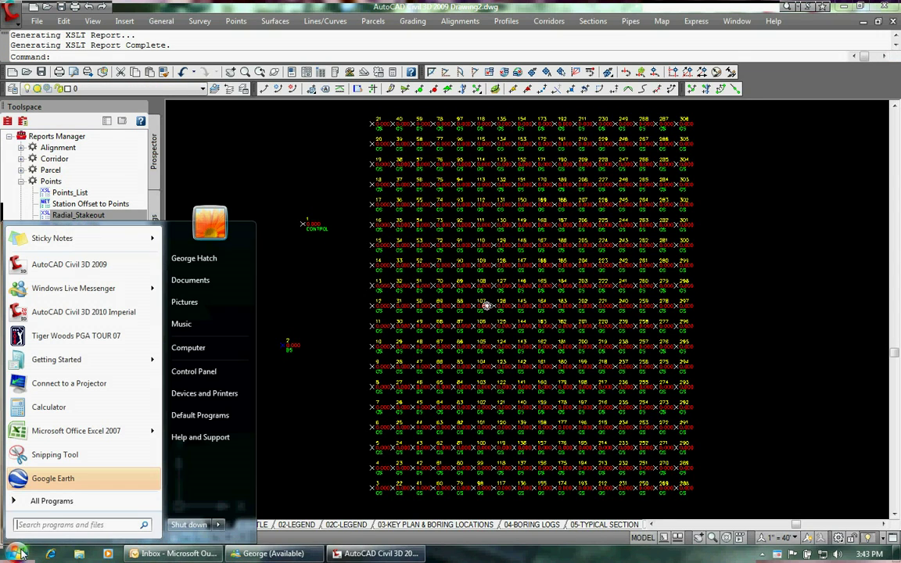
pyautogui.click(49, 501)
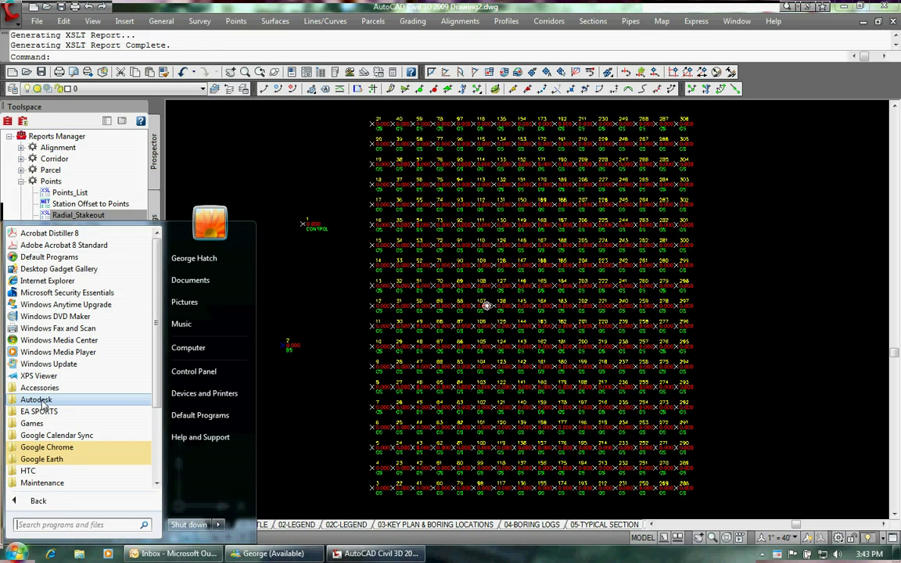
pyautogui.click(43, 399)
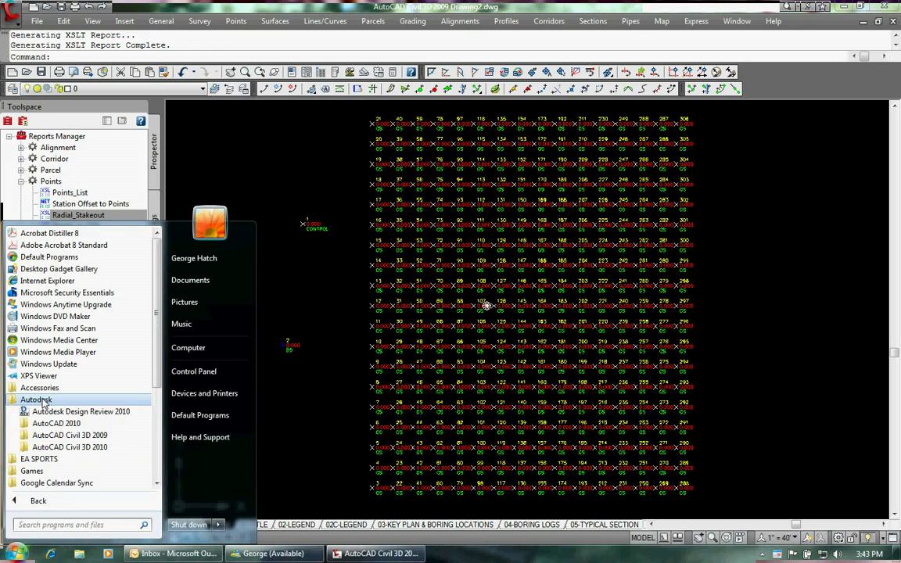
pyautogui.click(69, 436)
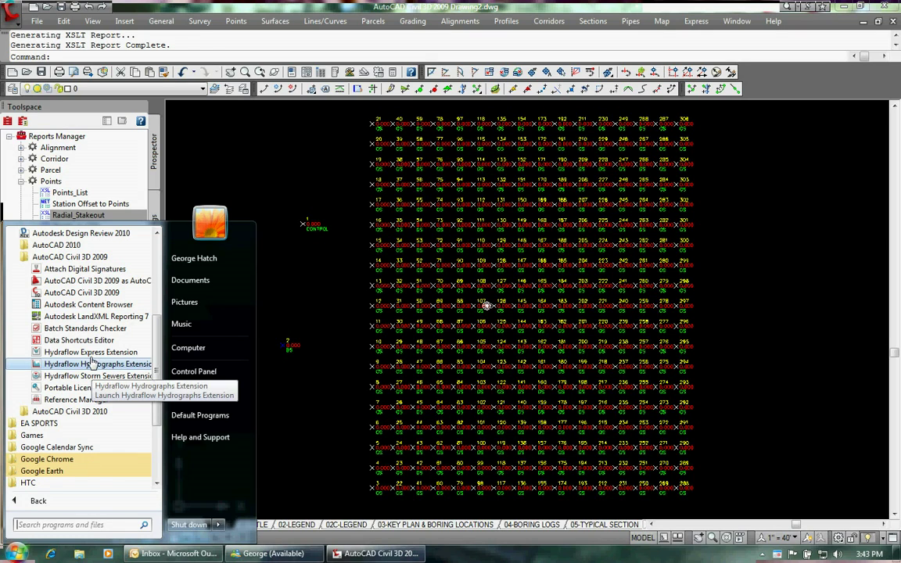
pyautogui.click(88, 317)
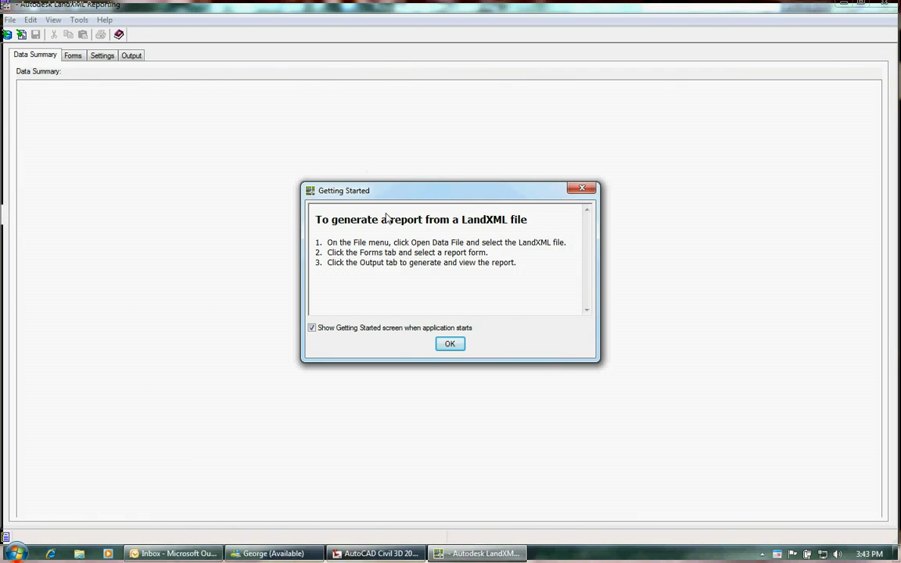
# - Dismiss Getting Started and show the Radial Stakeout Angle properties on the Settings tab
pyautogui.click(448, 344)
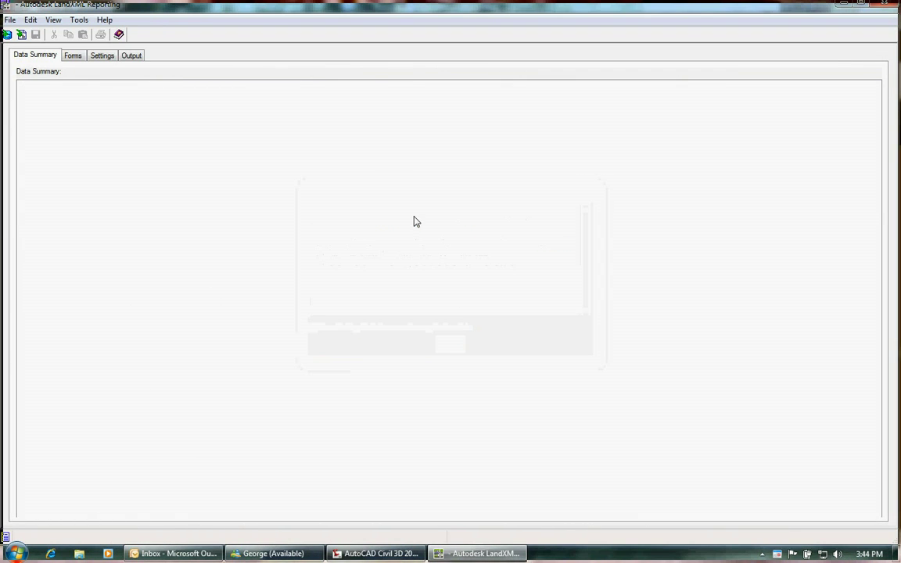
pyautogui.click(103, 57)
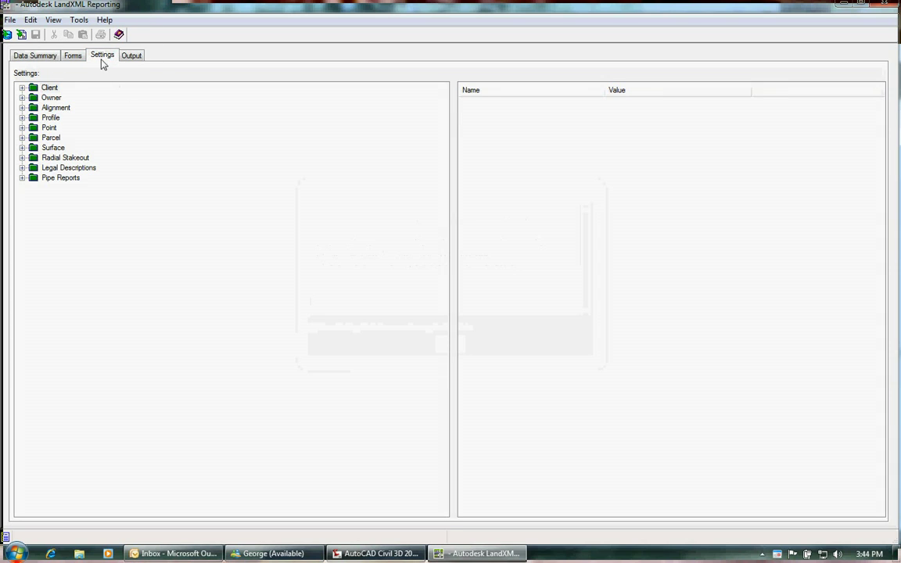
pyautogui.click(53, 158)
pyautogui.click(22, 158)
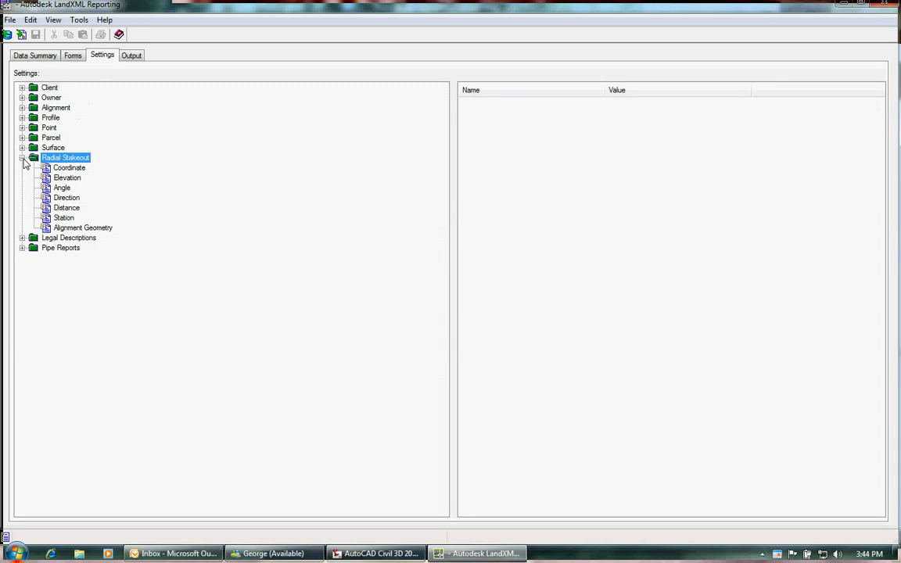
pyautogui.click(61, 188)
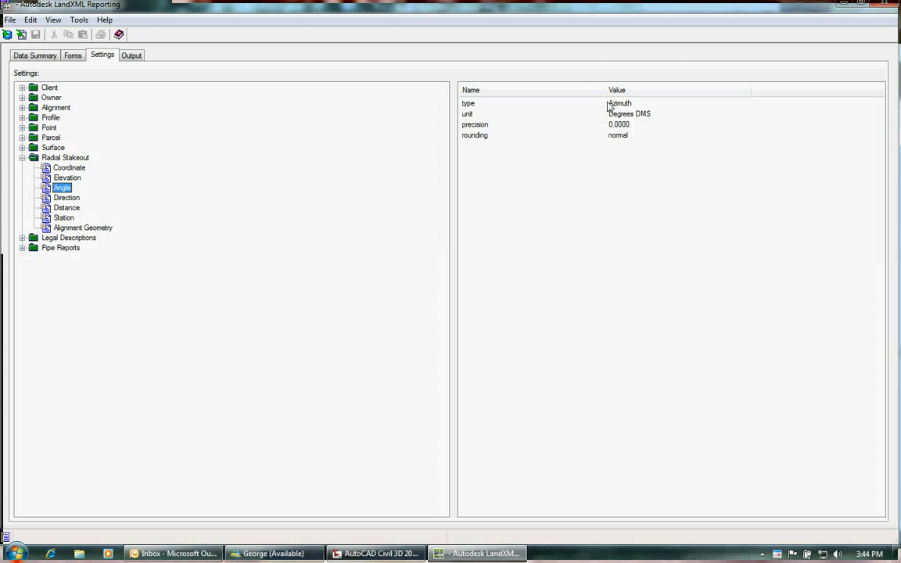
pyautogui.click(631, 105)
# - Set the radial stakeout angle type to Angle Right and unit to Decimal Degrees
pyautogui.click(631, 105)
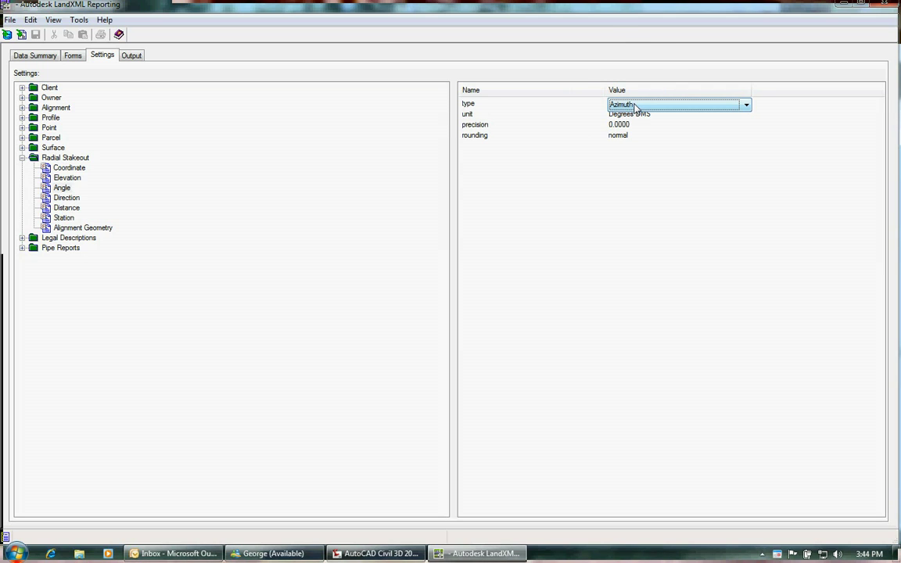
pyautogui.click(746, 106)
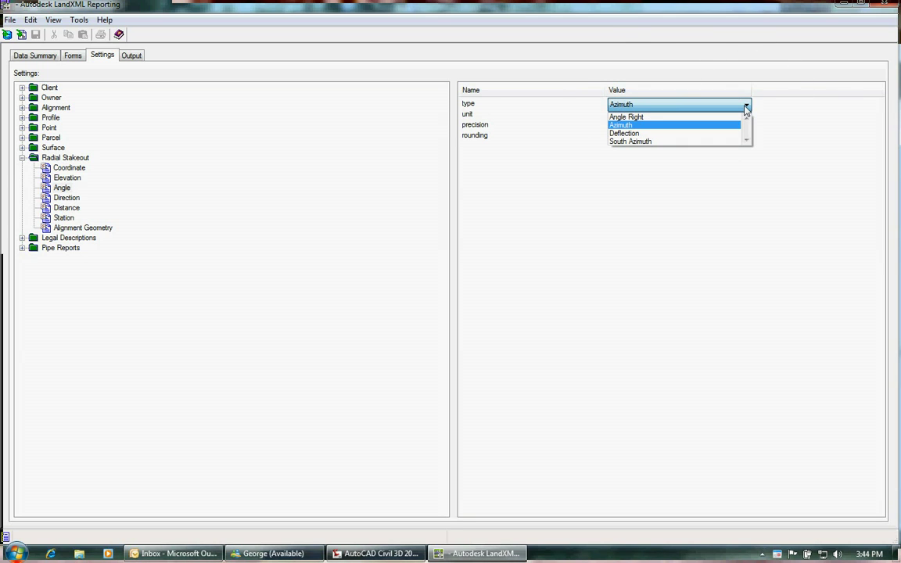
pyautogui.click(638, 117)
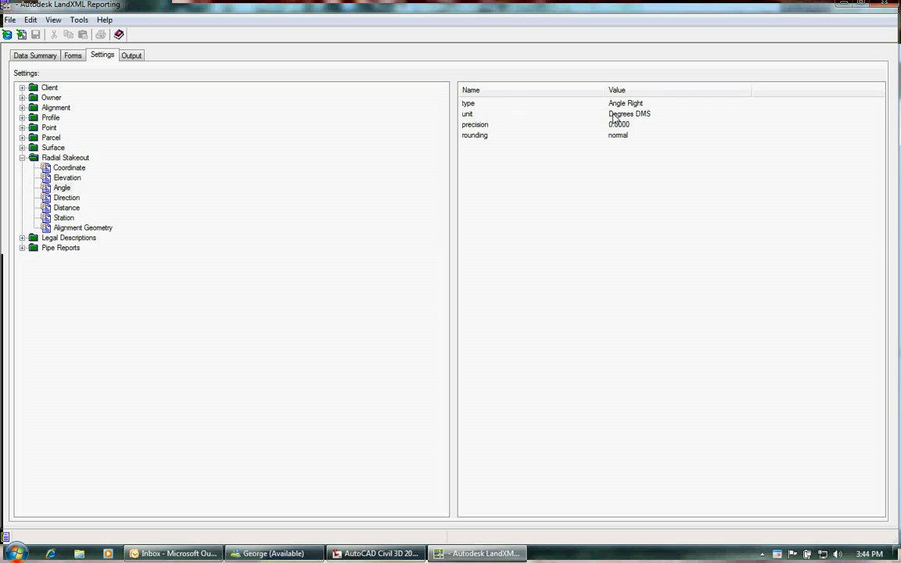
pyautogui.click(647, 116)
pyautogui.click(651, 116)
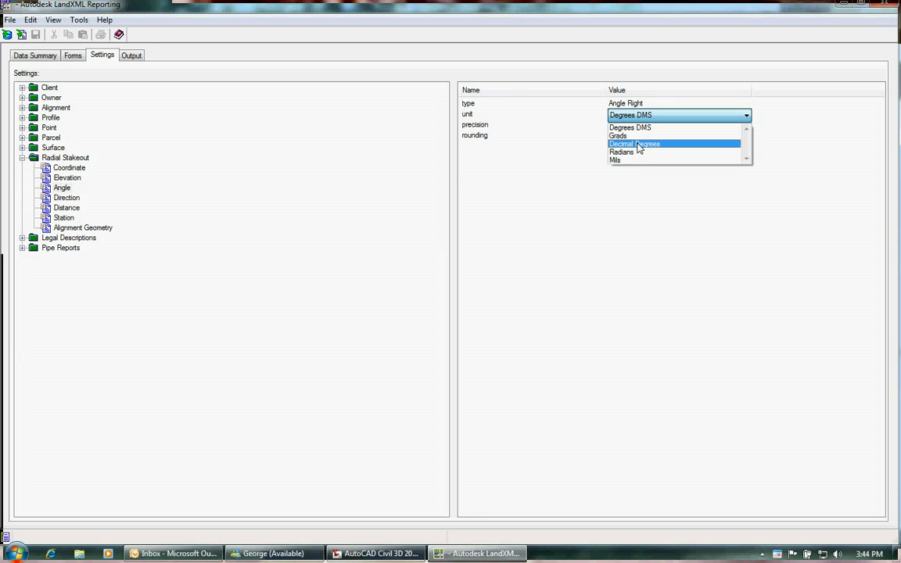
pyautogui.click(637, 144)
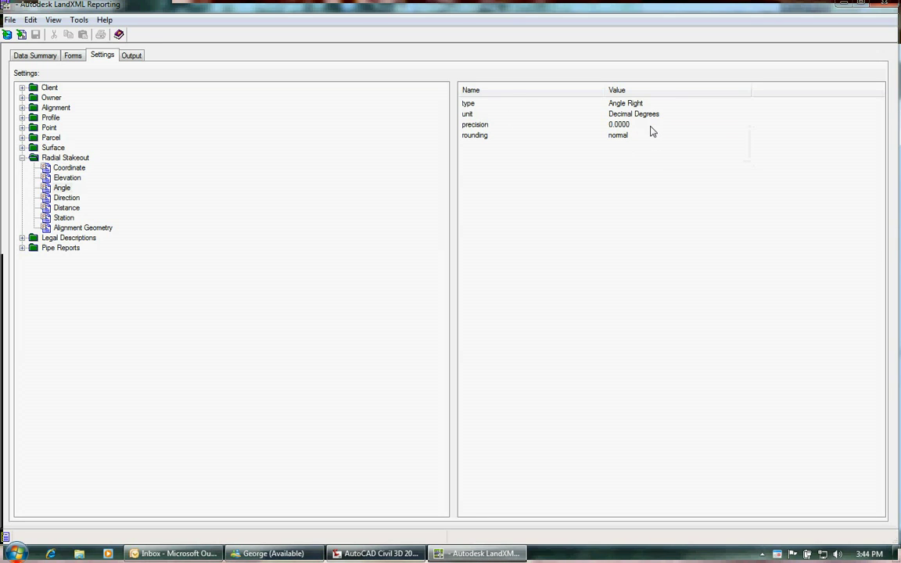
# - Keep 0.0000 precision and normal rounding, then exit LandXML Reporting
pyautogui.click(623, 125)
pyautogui.click(638, 125)
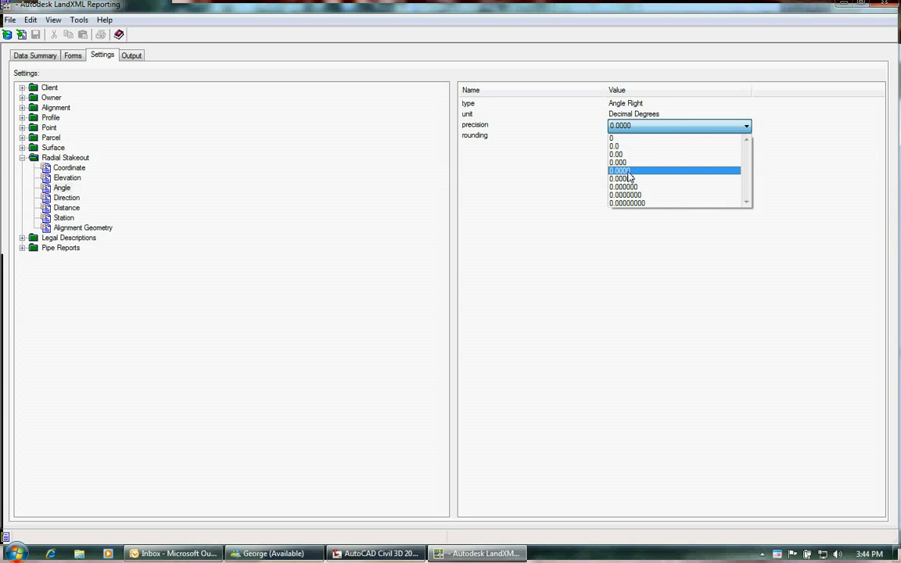
pyautogui.click(627, 171)
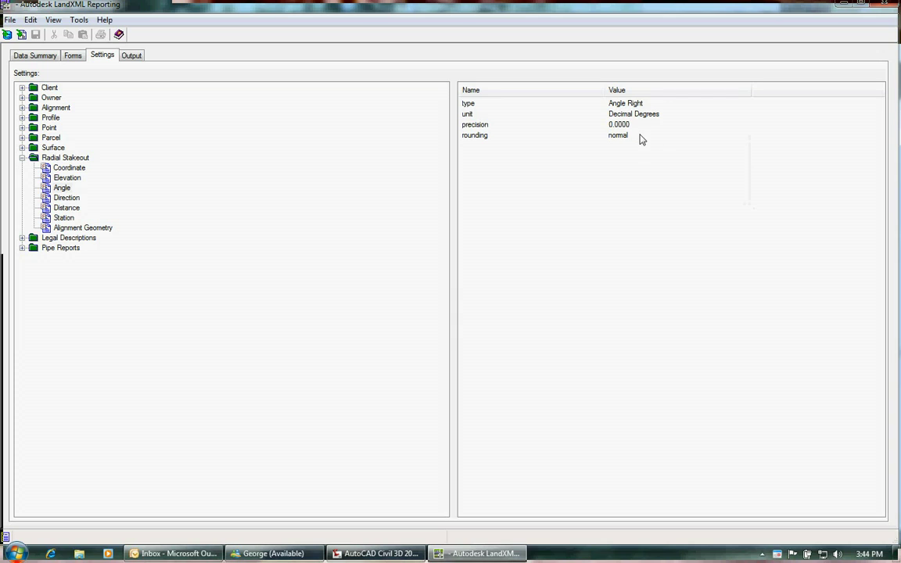
pyautogui.click(632, 137)
pyautogui.click(632, 138)
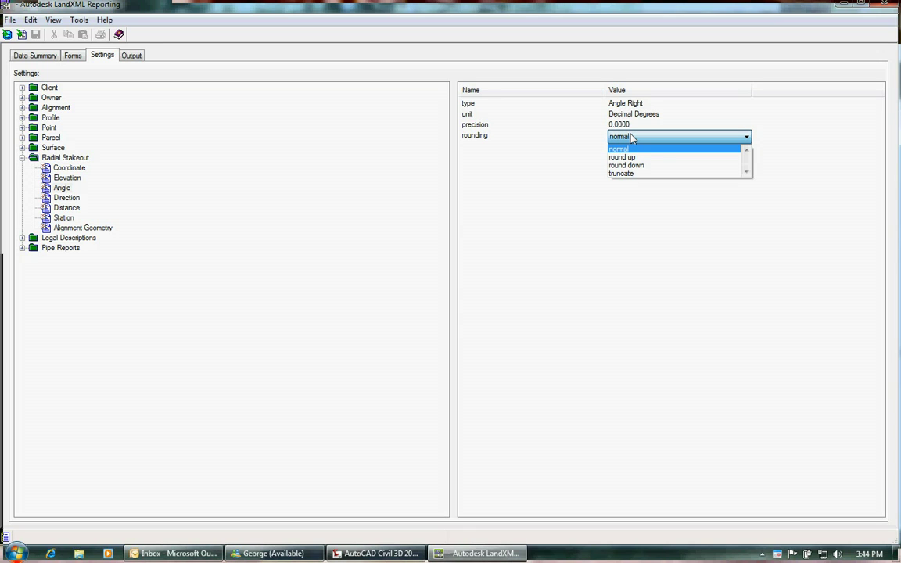
pyautogui.click(630, 137)
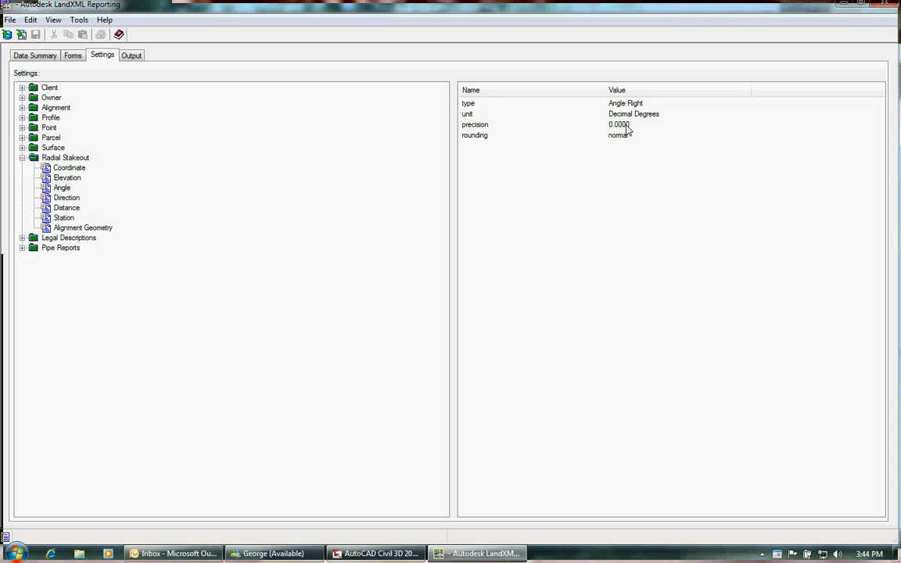
pyautogui.click(9, 21)
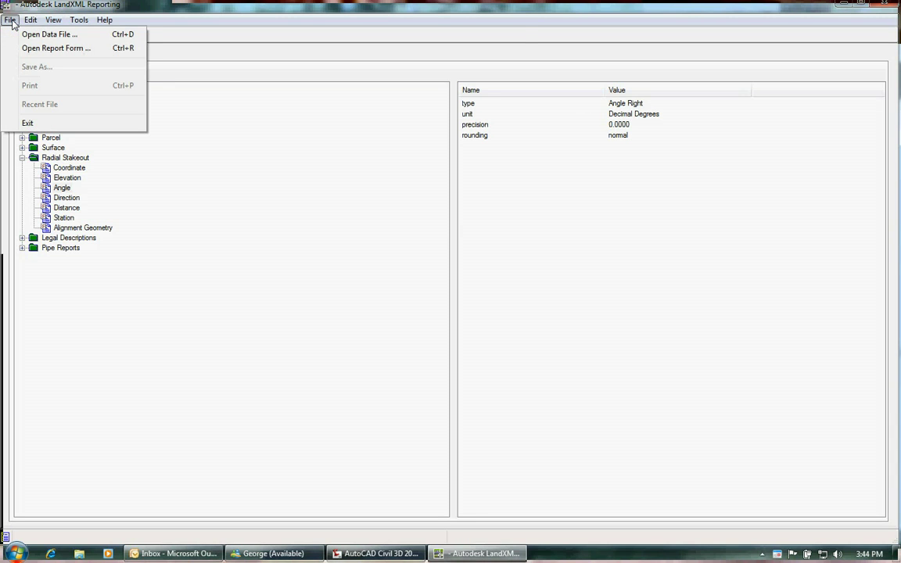
pyautogui.click(27, 123)
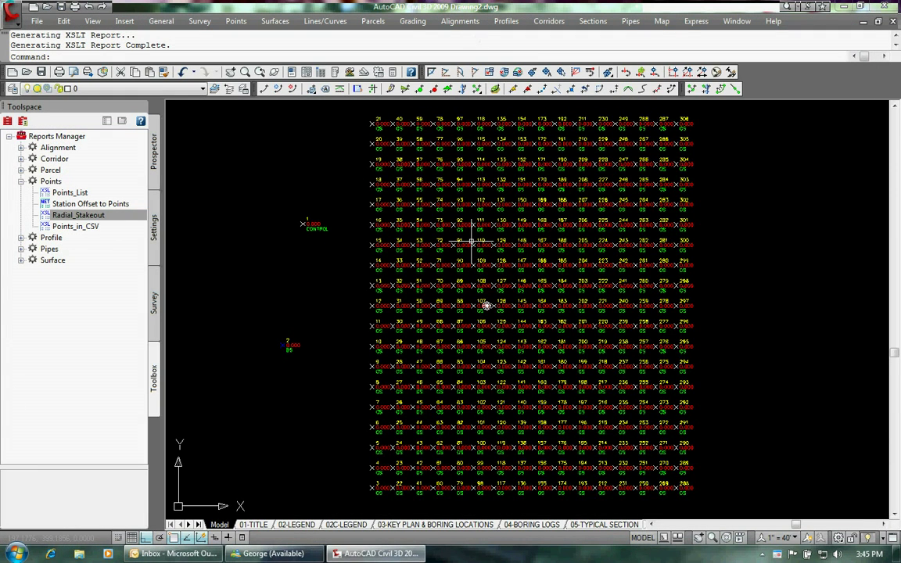
# - Re-execute the Radial_Stakeout report with all objects exported to XML
pyautogui.click(78, 217)
pyautogui.rightClick(80, 222)
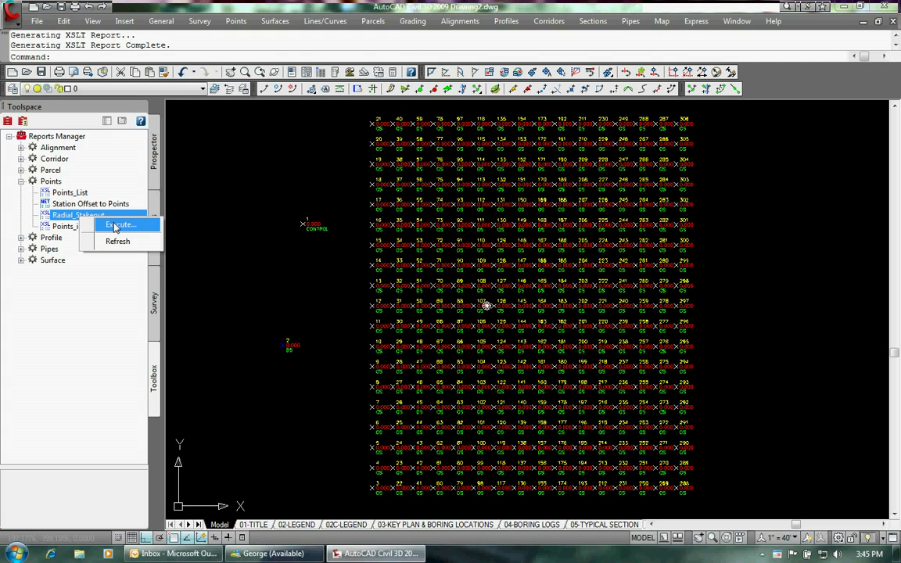
pyautogui.click(114, 222)
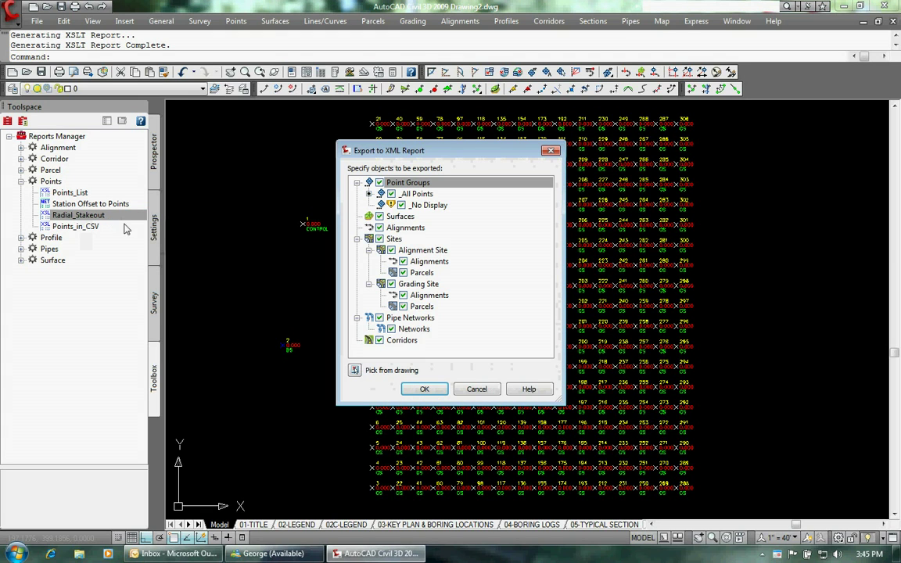
pyautogui.click(423, 389)
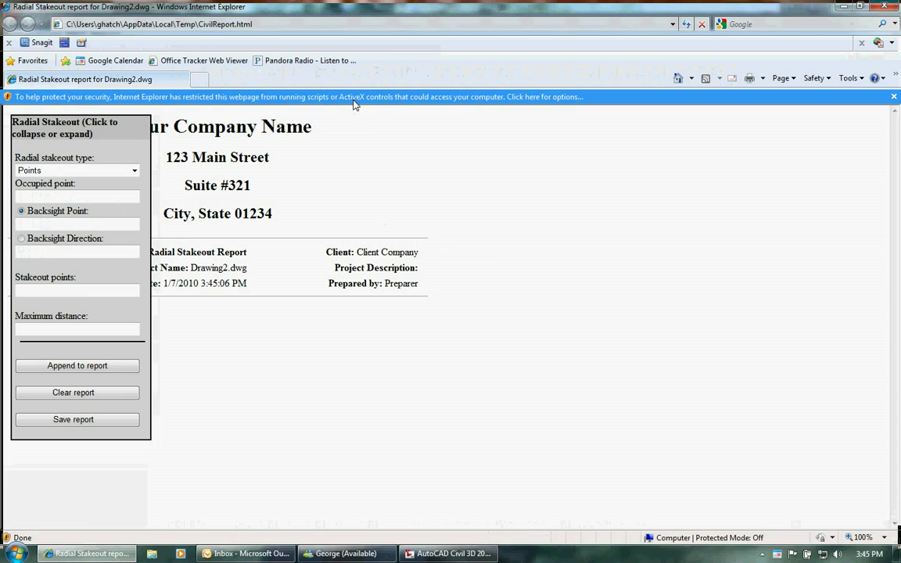
pyautogui.click(355, 103)
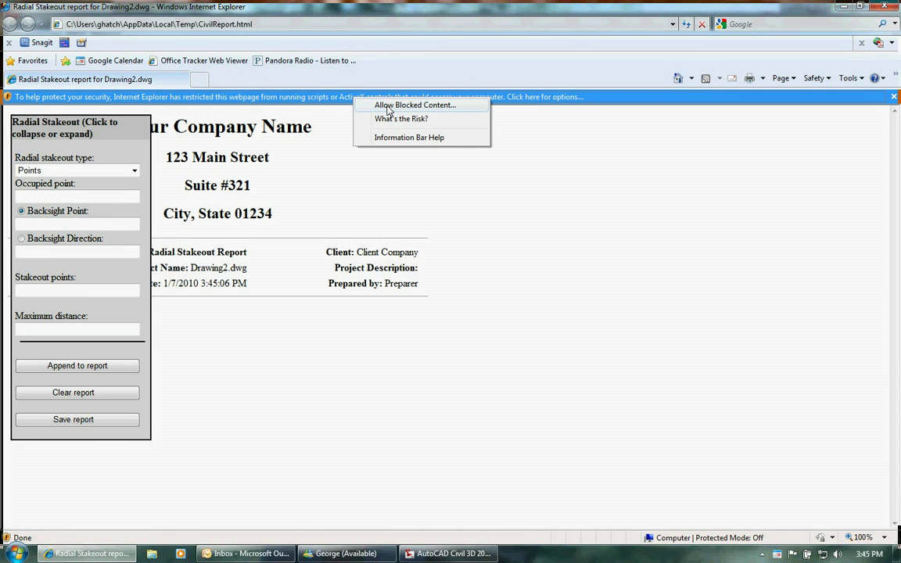
# - Allow the page's active content, then append a stakeout table for occupied point 1, backsight 2
pyautogui.click(389, 107)
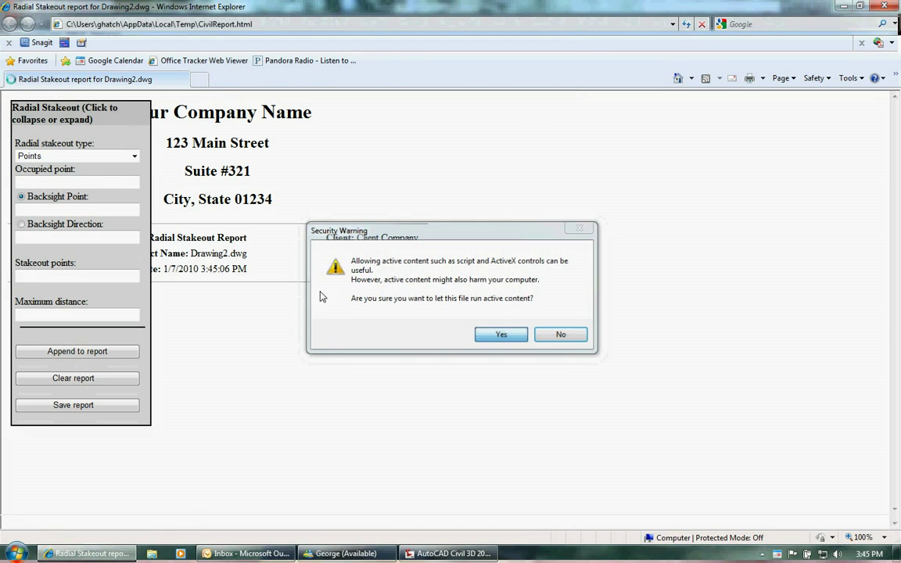
pyautogui.press('Return')
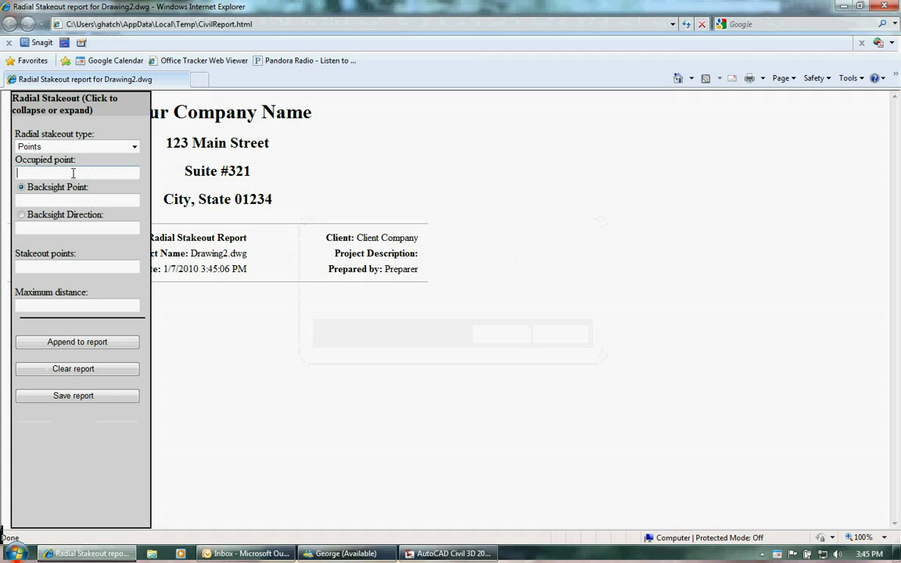
pyautogui.write('1')
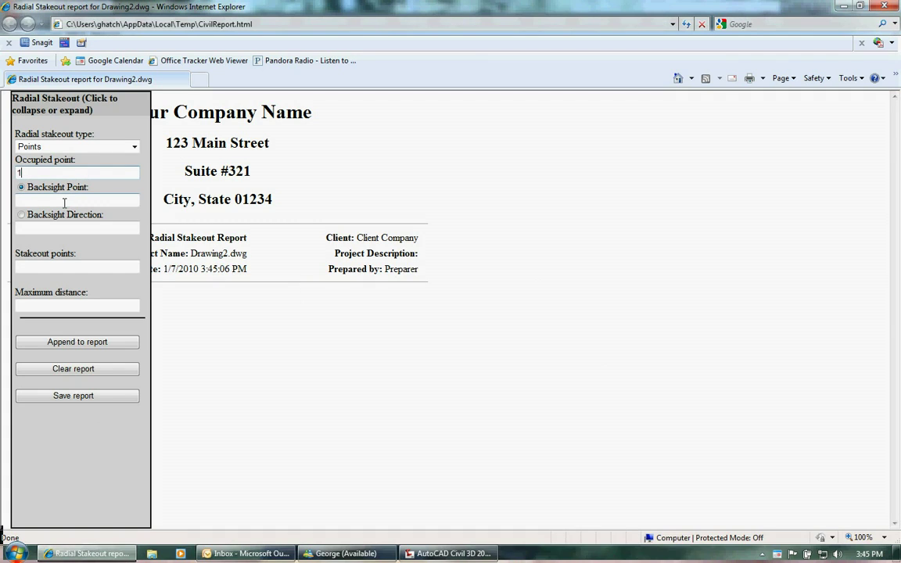
pyautogui.click(65, 201)
pyautogui.write('2')
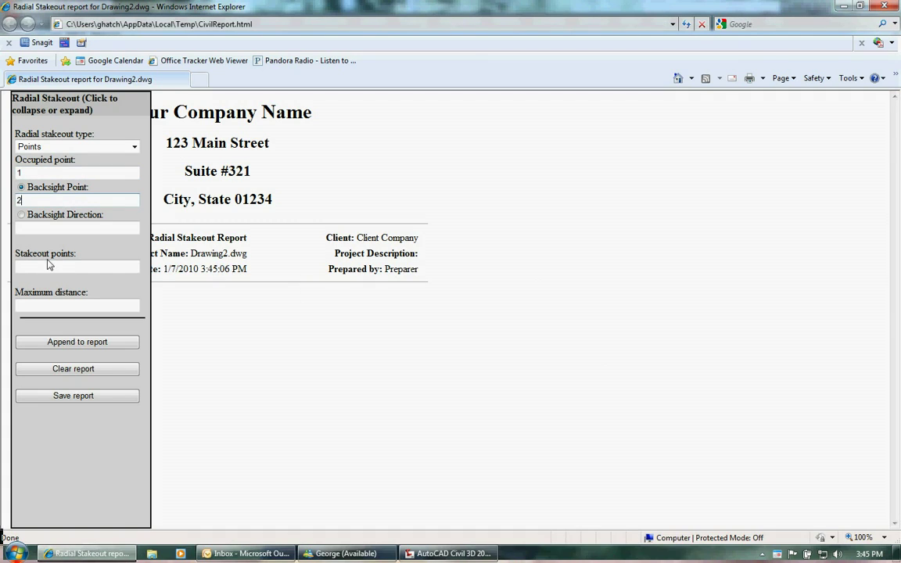
pyautogui.click(81, 347)
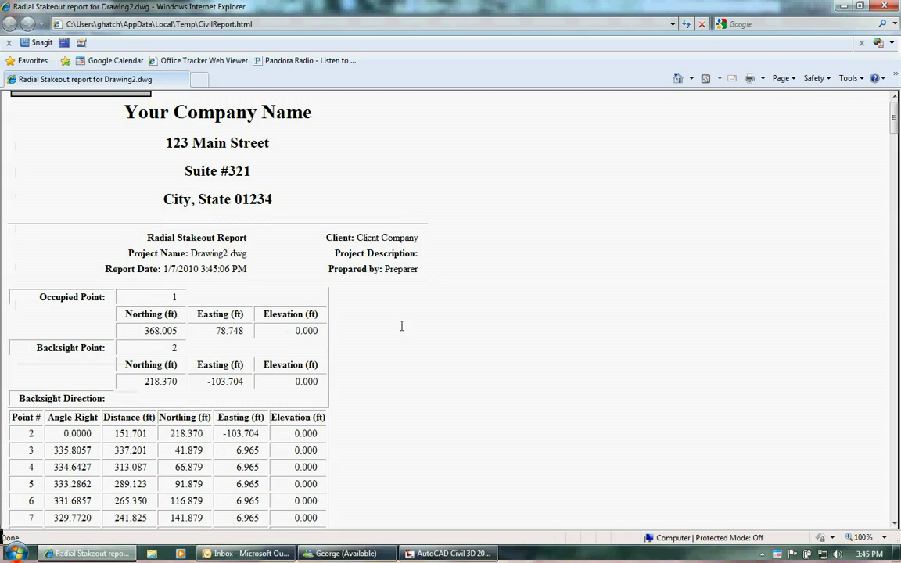
pyautogui.scroll(-3, 321, 362)
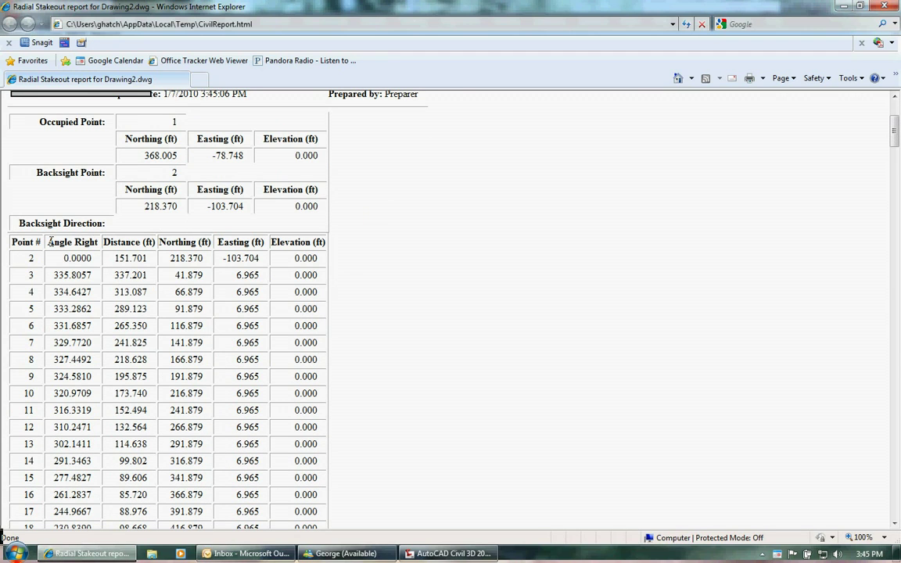
pyautogui.moveTo(50, 242); pyautogui.dragTo(275, 249)
pyautogui.scroll(-3, 339, 188)
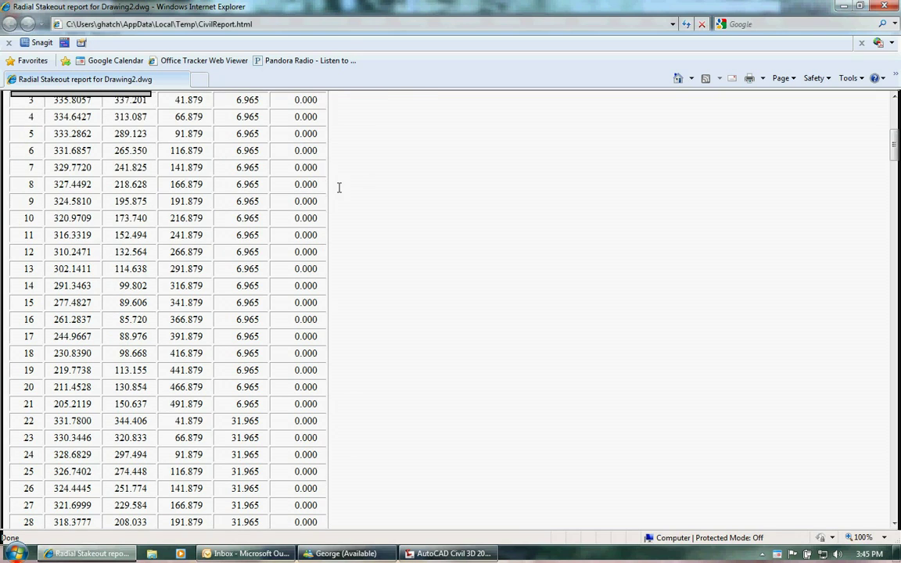
pyautogui.scroll(3, 297, 156)
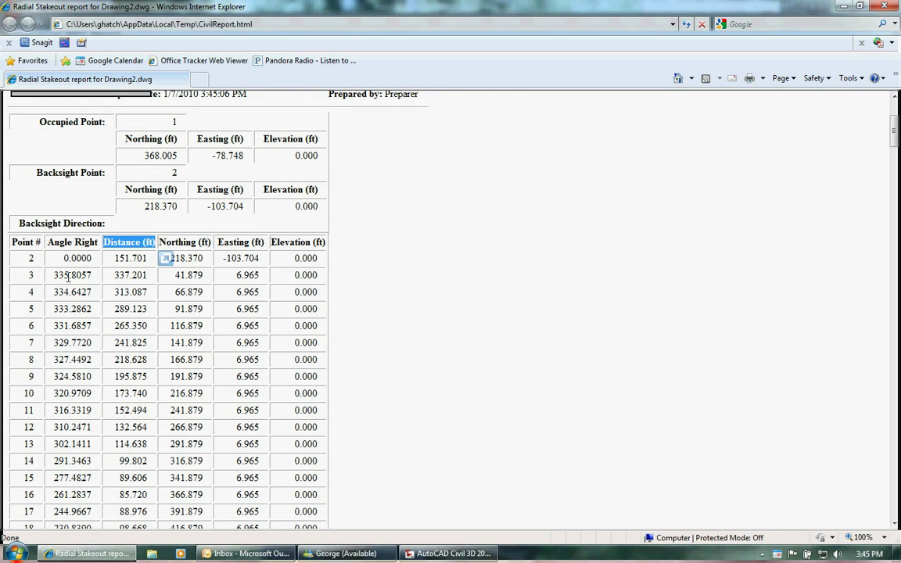
pyautogui.scroll(-2, 71, 291)
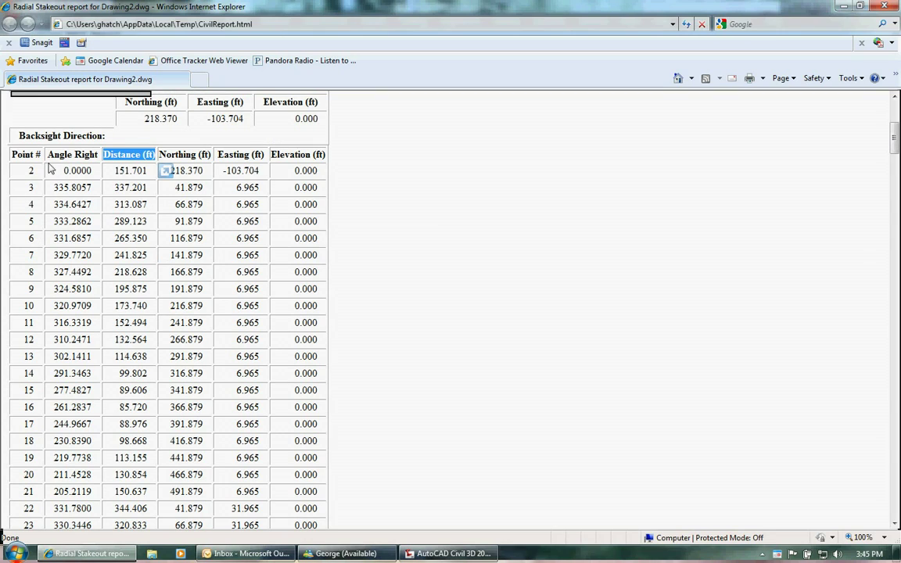